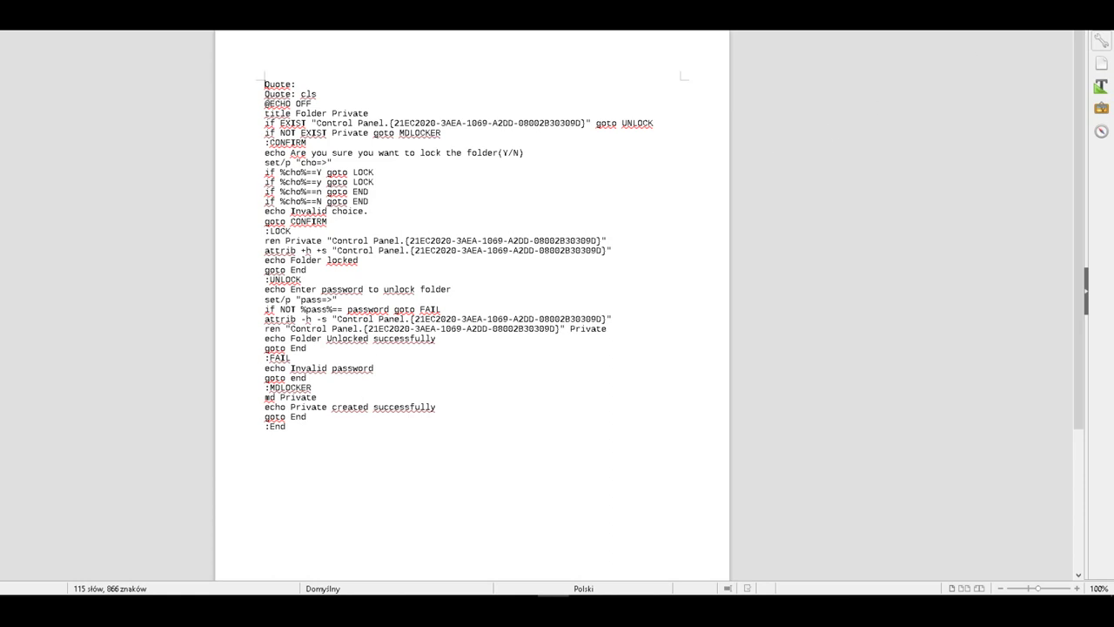
# Close the script document and rename the file hasło_na_folder.txt as locker.bat, accepting the extension change
pyautogui.hotkey('alt', 'F4')
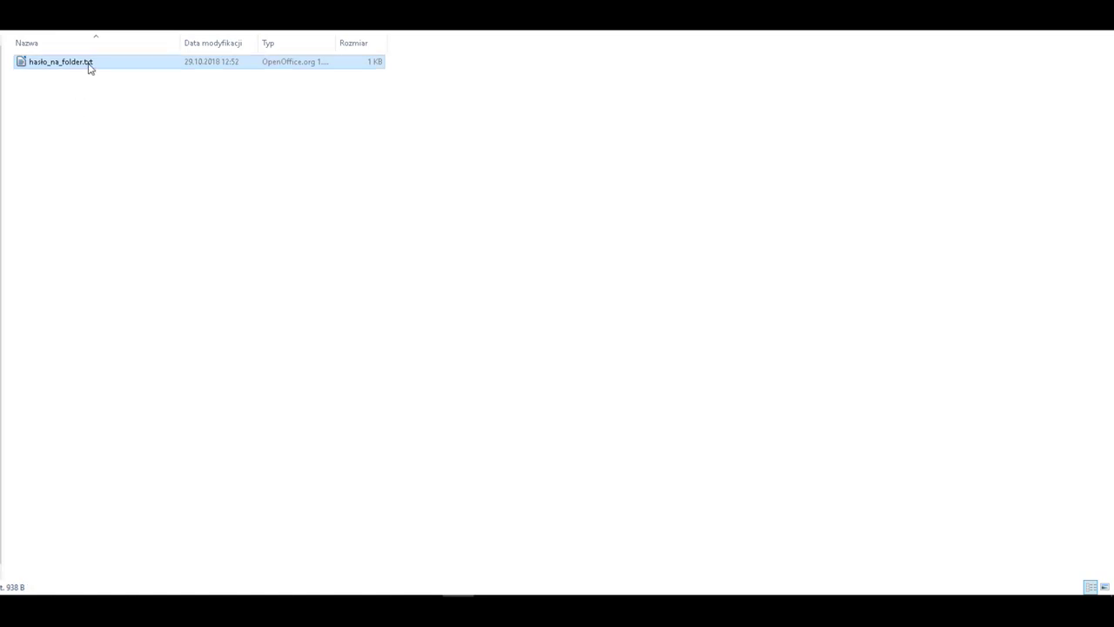
pyautogui.rightClick(88, 68)
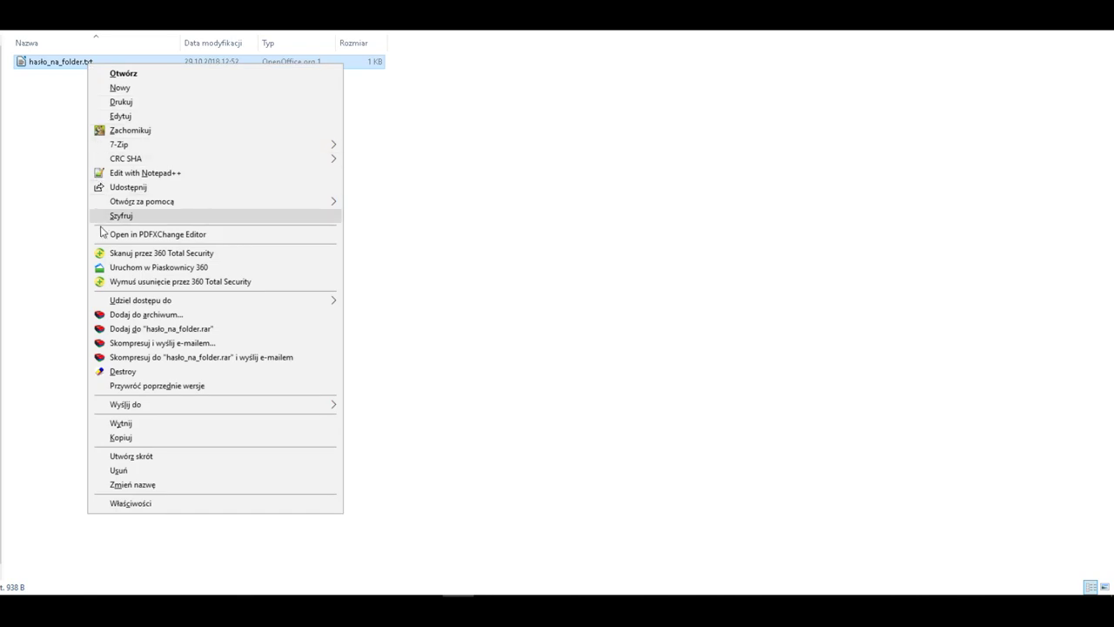
pyautogui.click(132, 485)
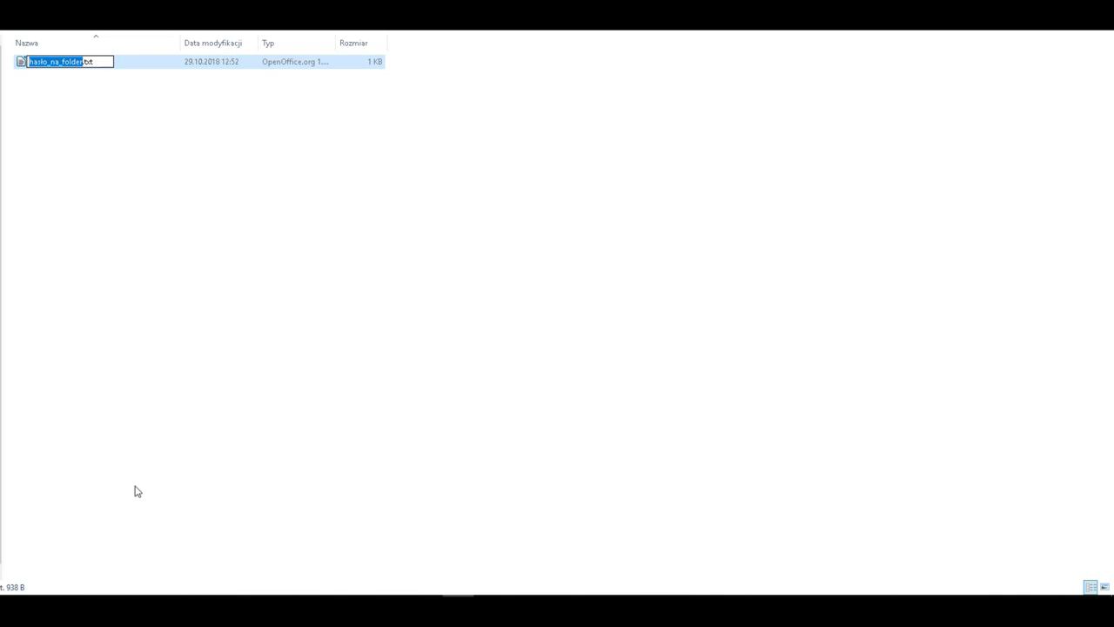
pyautogui.write('loc')
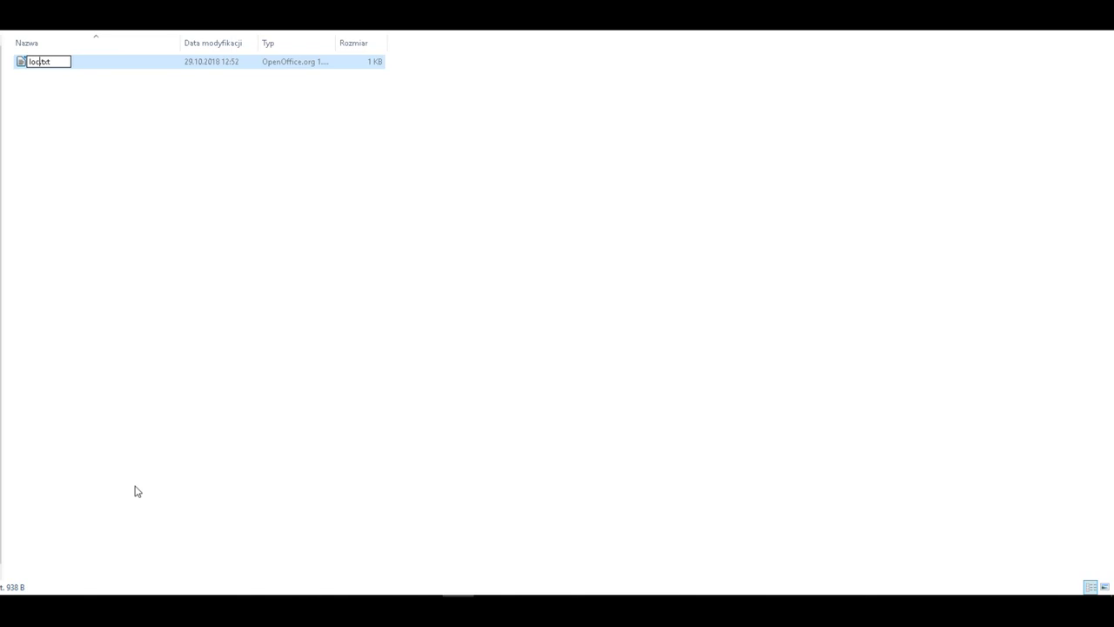
pyautogui.write('ker')
pyautogui.press('BackSpace')
pyautogui.press('BackSpace')
pyautogui.press('BackSpace')
pyautogui.write('bat')
pyautogui.press('Return')
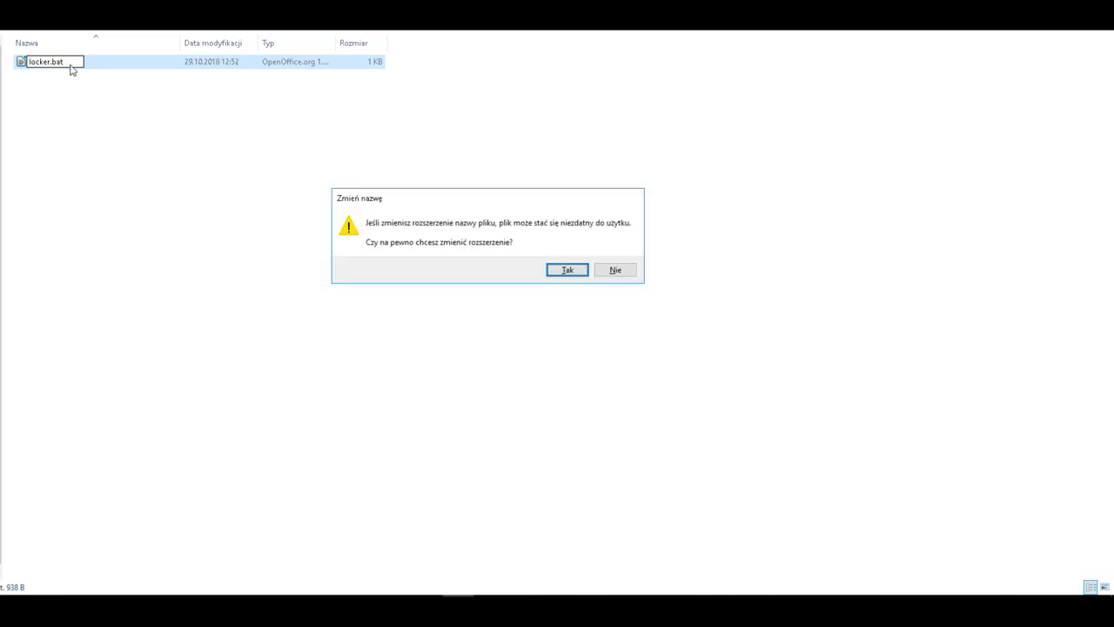
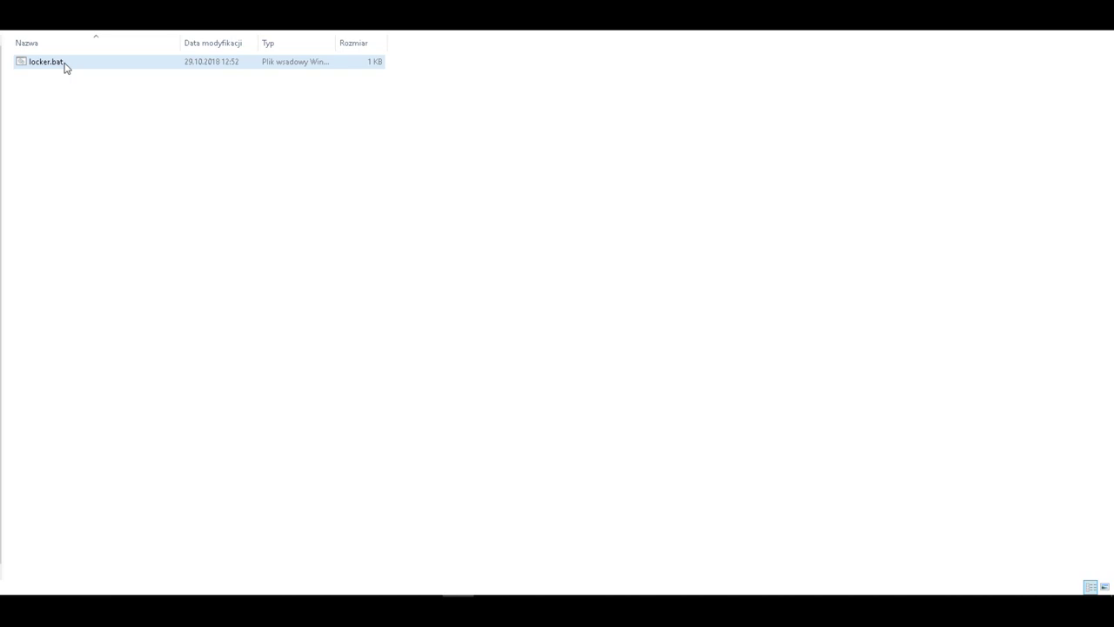
# Run the locker.bat script once to create the Private folder beside it
pyautogui.doubleClick(66, 67)
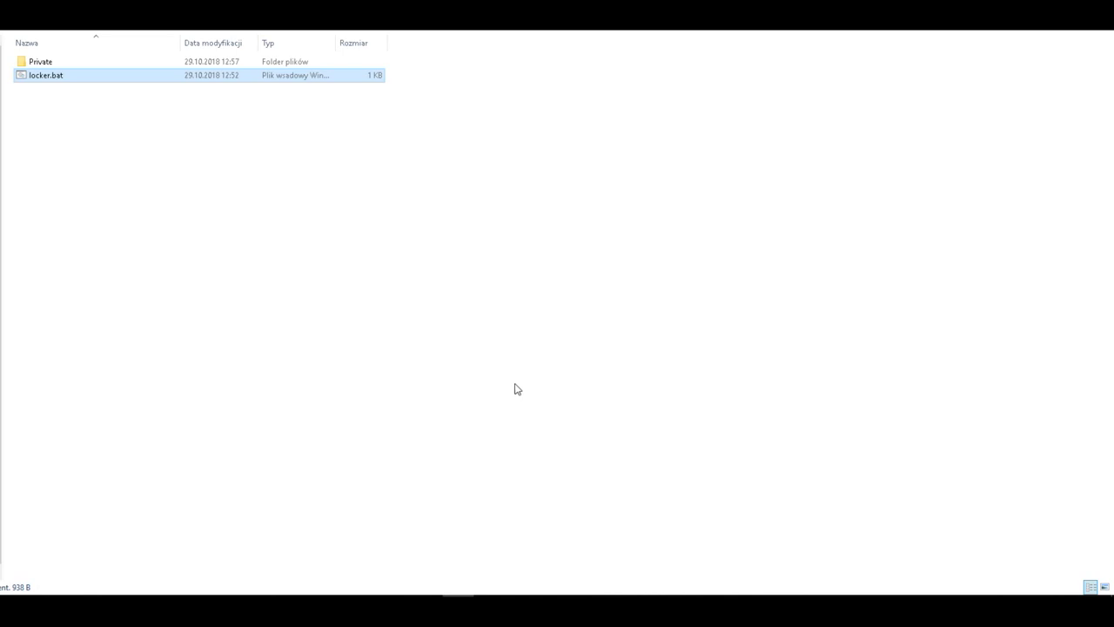
pyautogui.keyDown('ctrl'); pyautogui.click(35, 68); pyautogui.keyUp('ctrl')
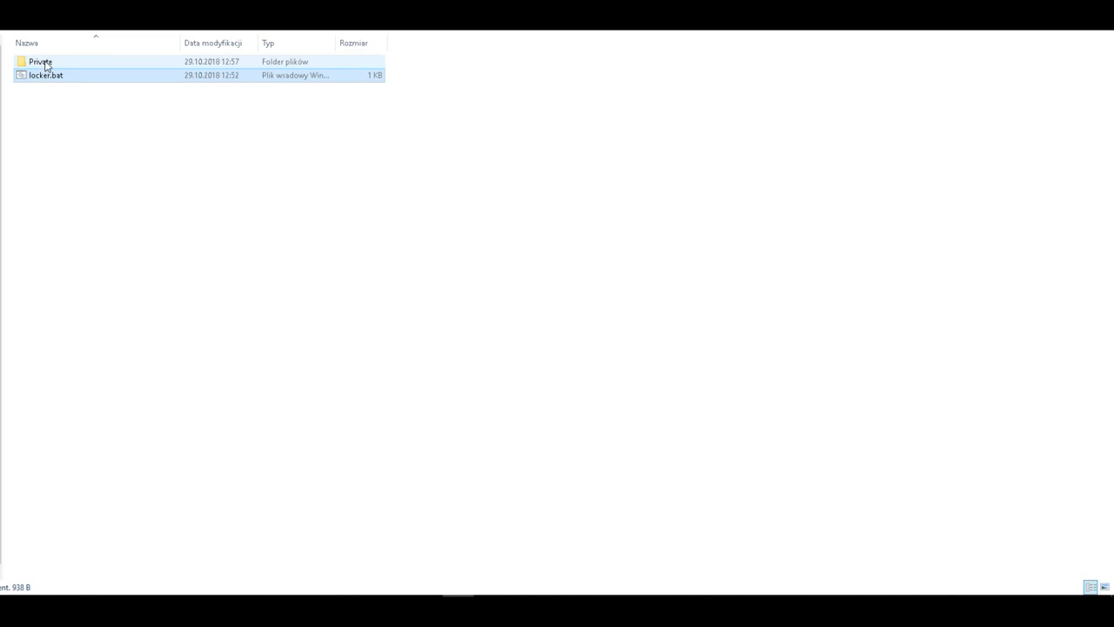
pyautogui.click(33, 75)
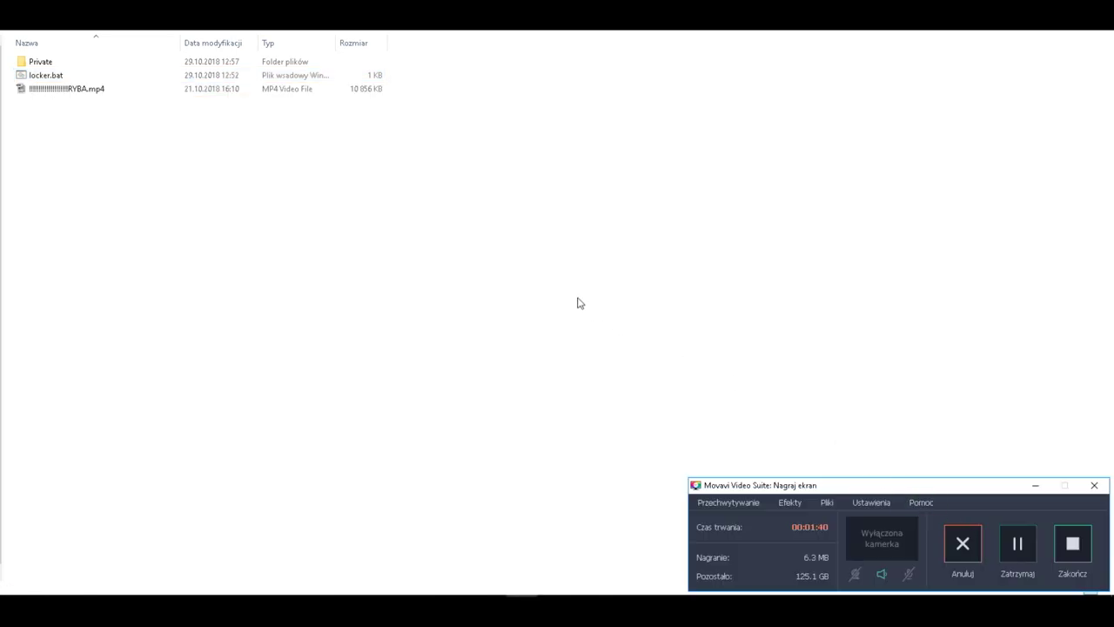
# Copy the RYBA.mp4 video into the Private folder and return to the parent folder
pyautogui.rightClick(94, 92)
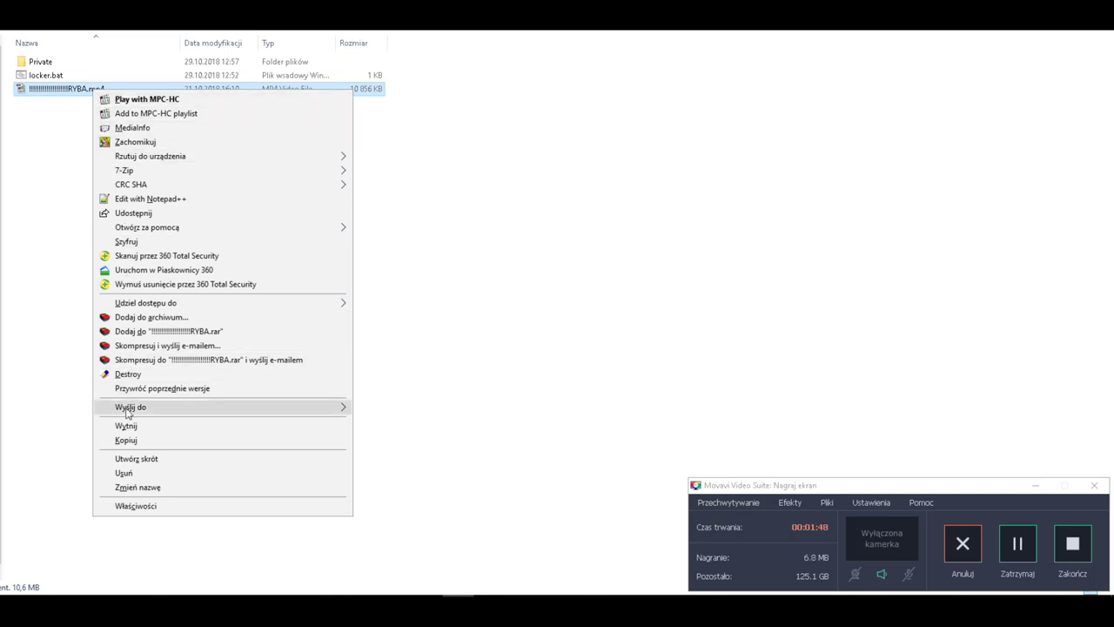
pyautogui.click(126, 440)
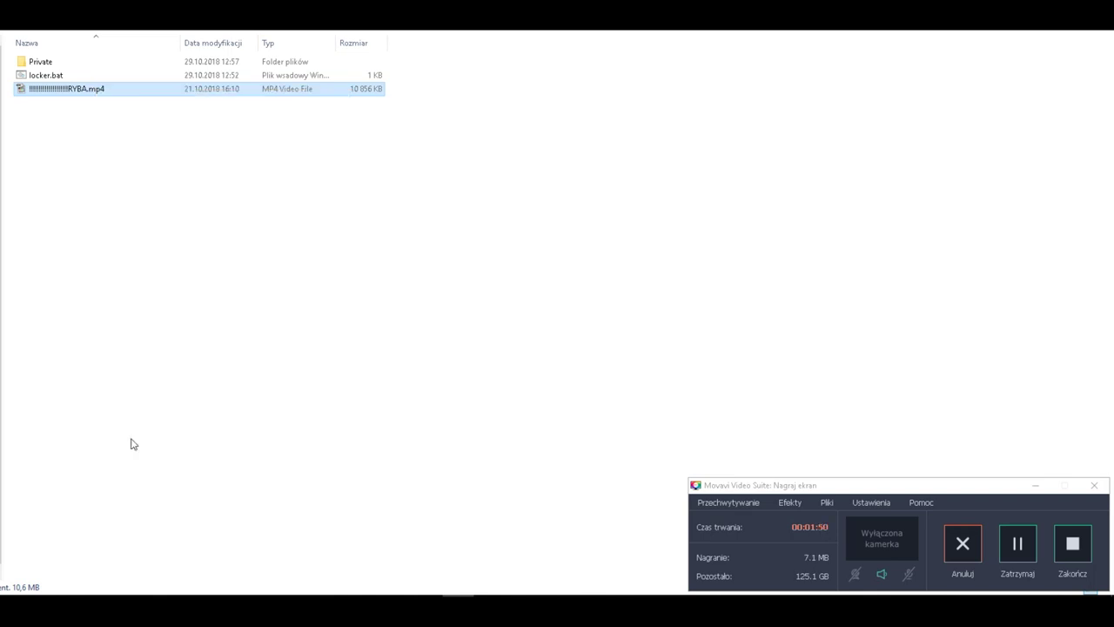
pyautogui.doubleClick(48, 66)
pyautogui.rightClick(120, 142)
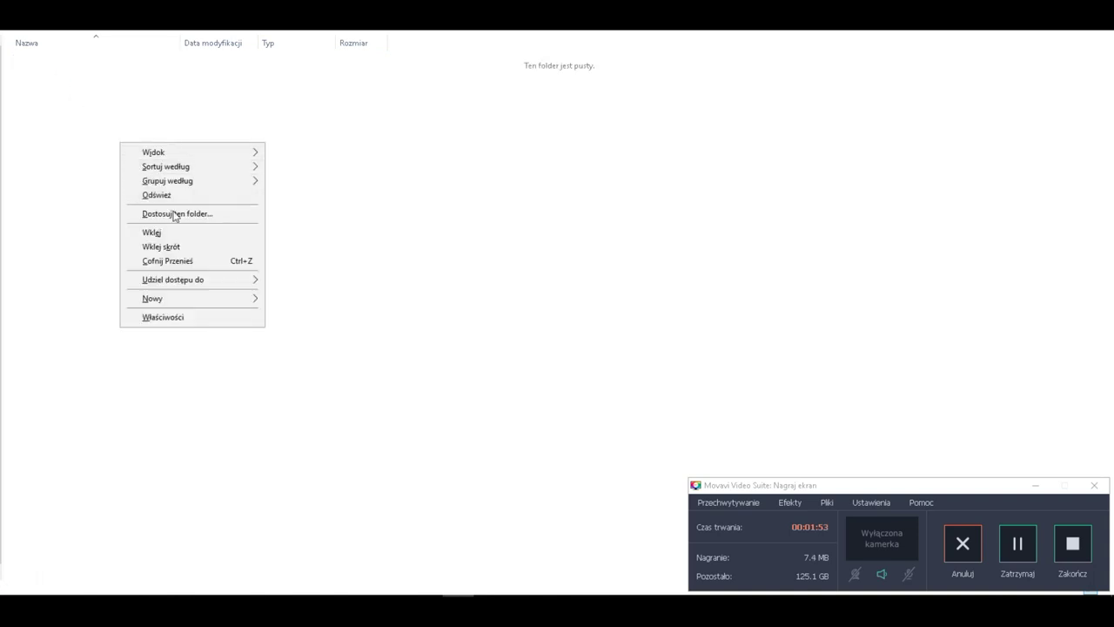
pyautogui.click(177, 232)
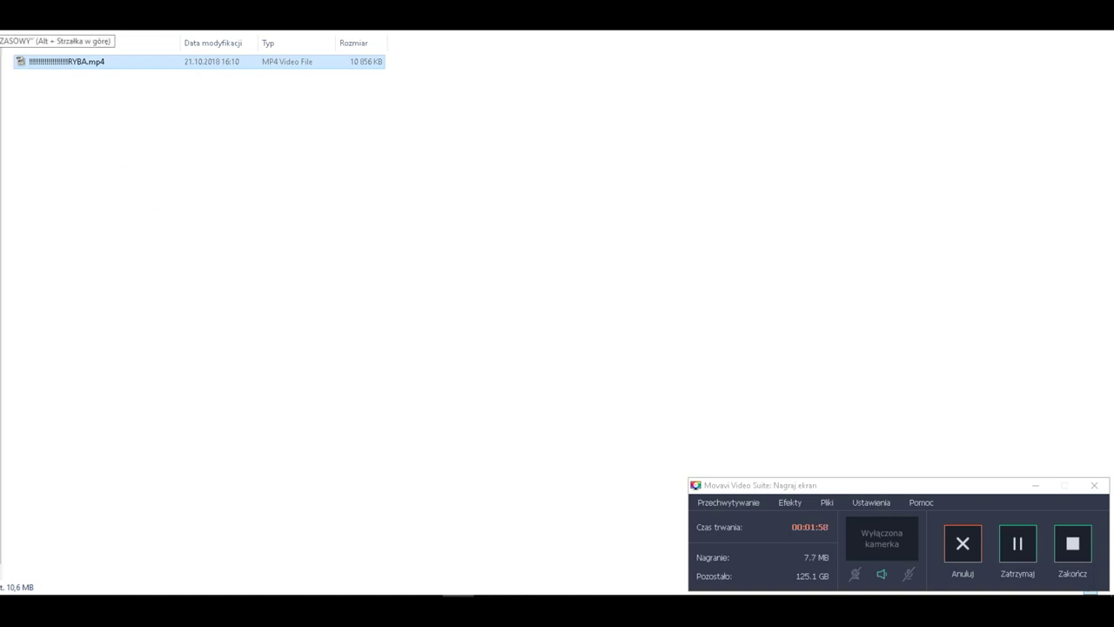
pyautogui.hotkey('alt', 'Left')
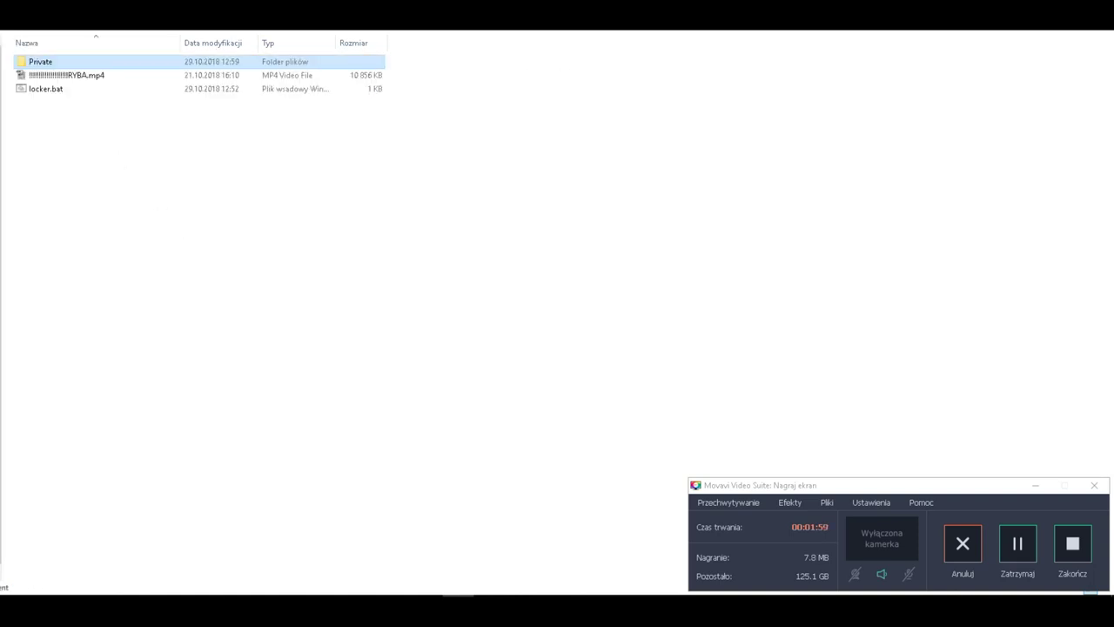
# Run locker.bat and answer Y to lock the Private folder
pyautogui.click(48, 90)
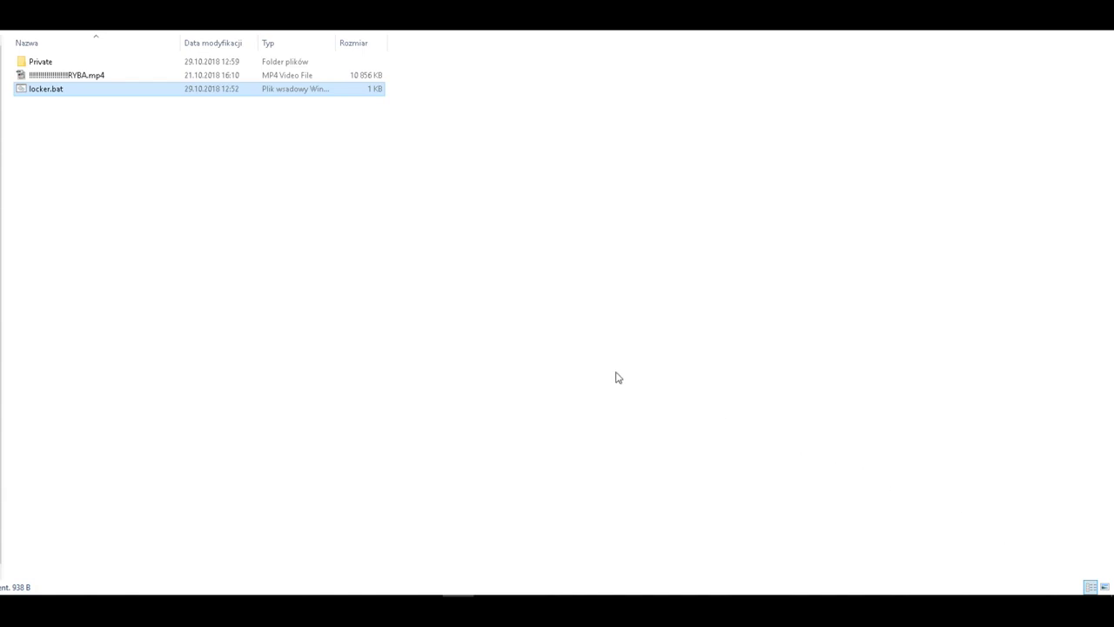
pyautogui.doubleClick(78, 92)
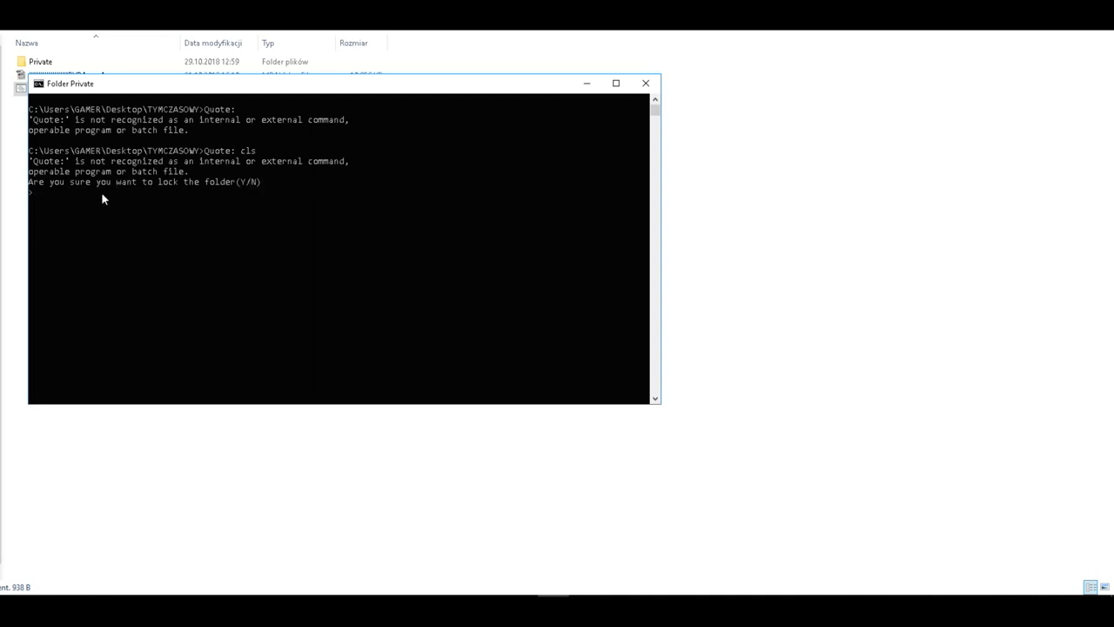
pyautogui.write('Y')
pyautogui.press('Return')
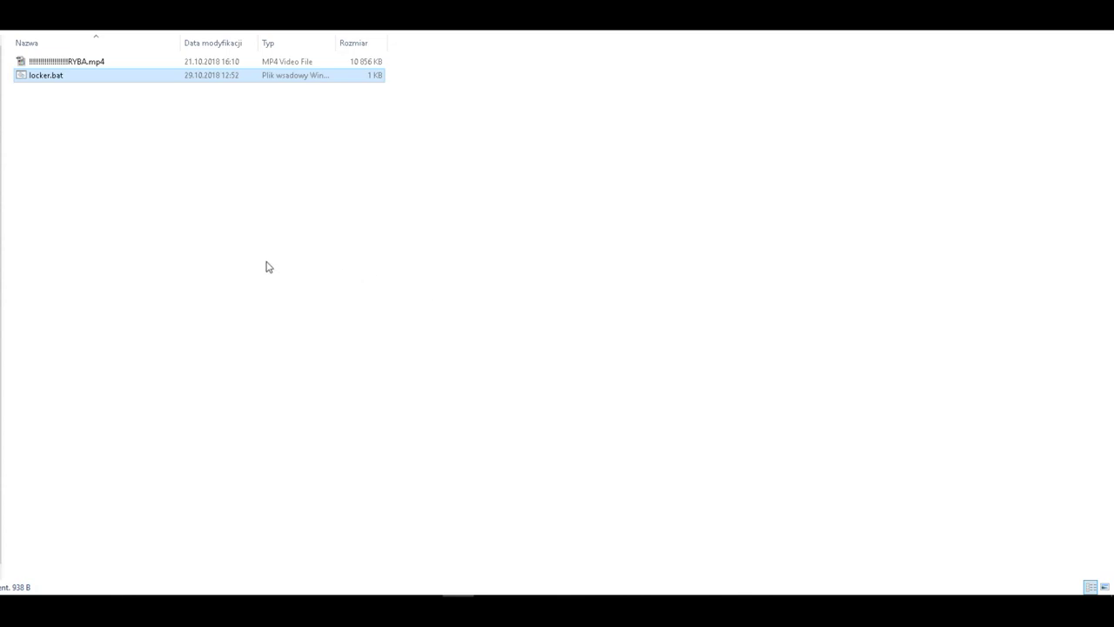
# Run locker.bat again and enter the folder password to unlock the Private folder
pyautogui.doubleClick(48, 80)
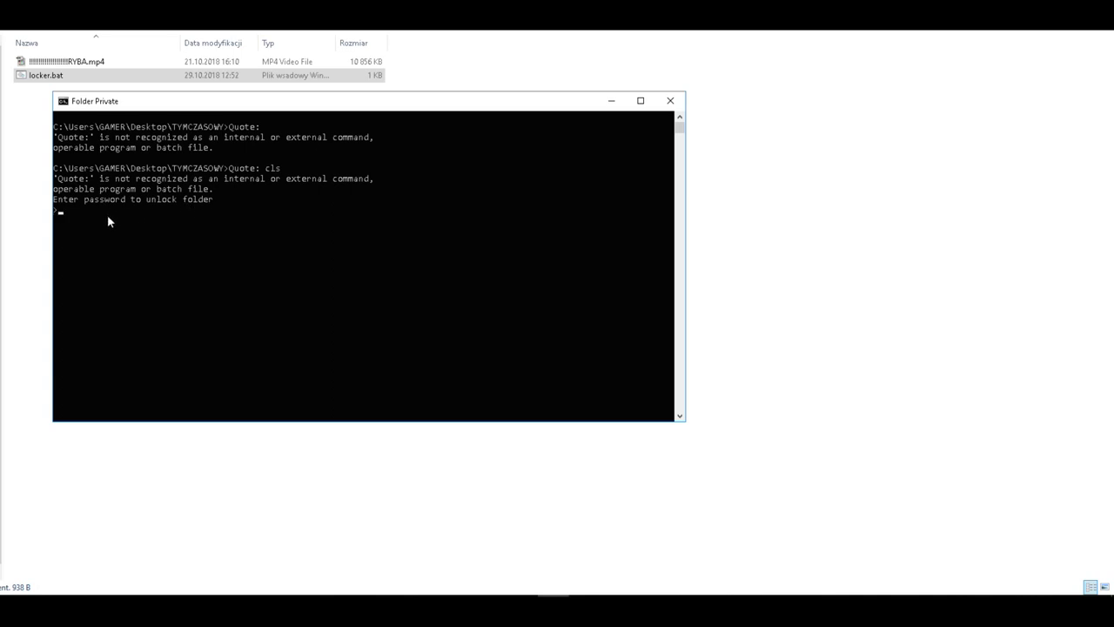
pyautogui.write('password')
pyautogui.press('Return')
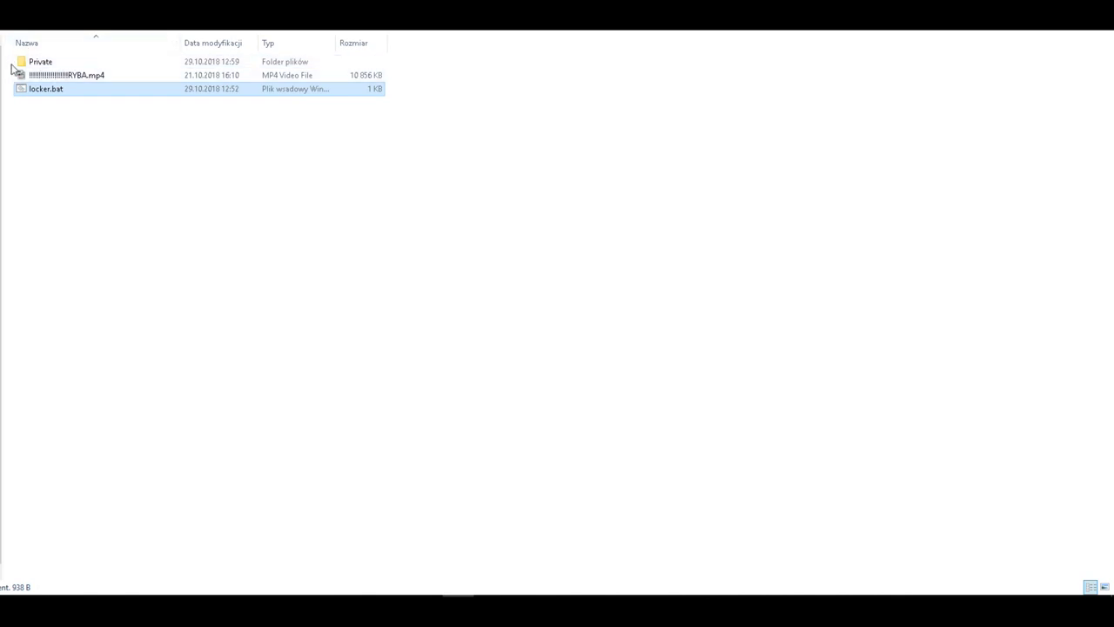
# Open the Private folder, play the RYBA.mp4 video to check it, close the player and return to the parent folder
pyautogui.doubleClick(40, 65)
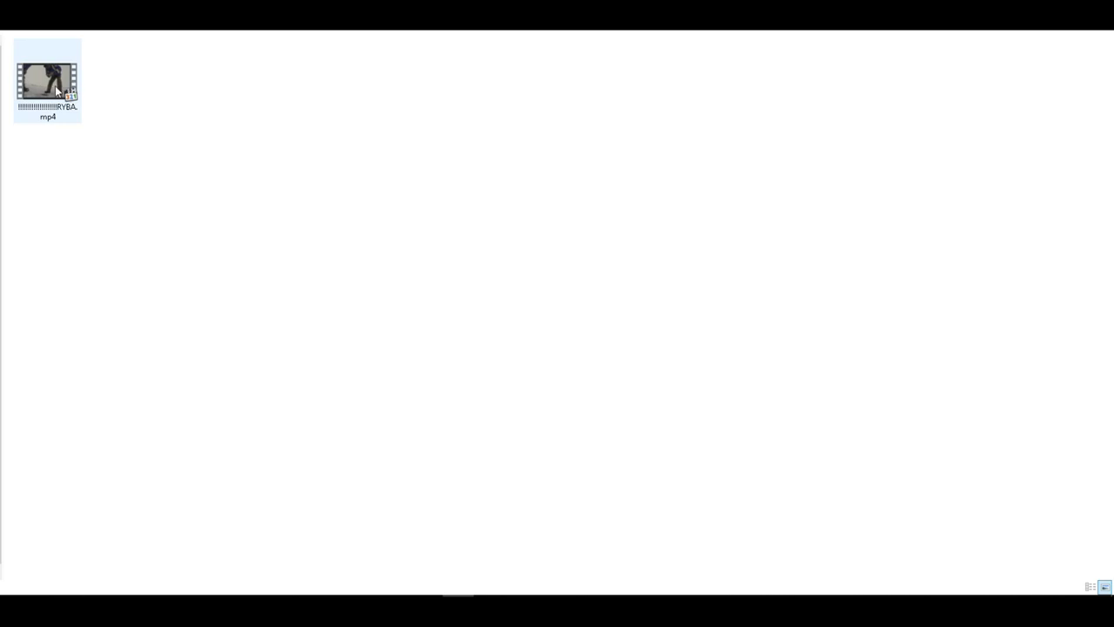
pyautogui.doubleClick(58, 91)
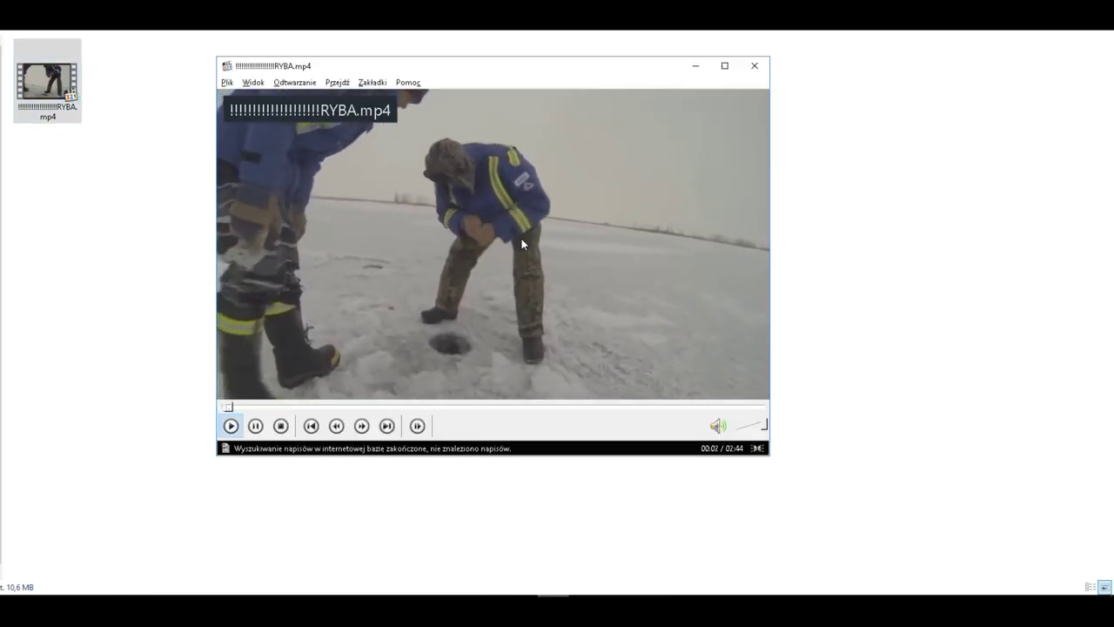
pyautogui.click(755, 67)
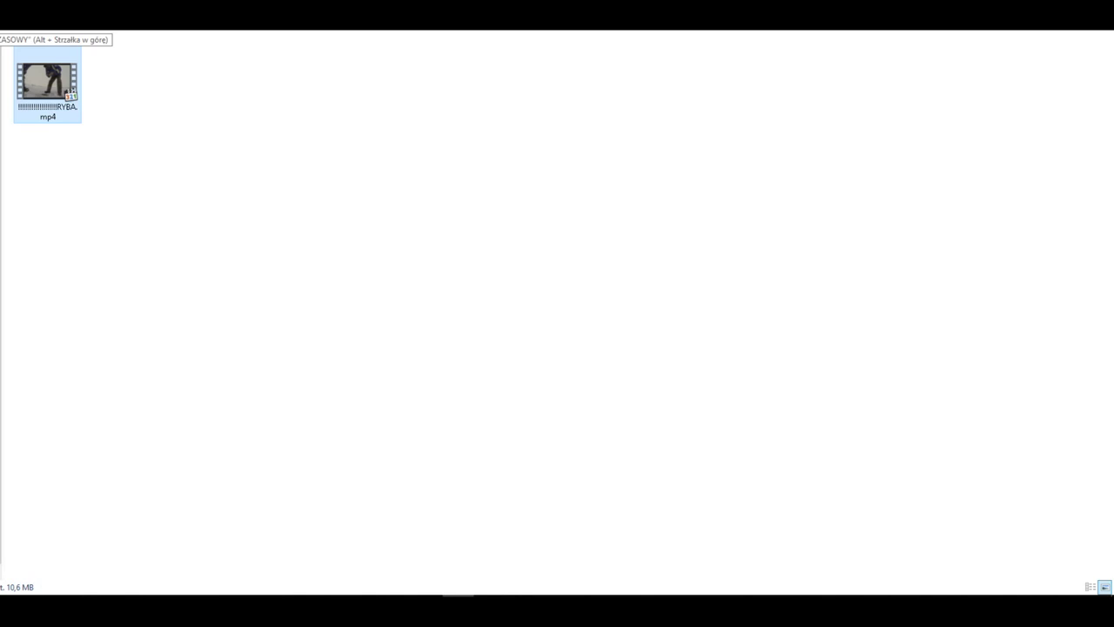
pyautogui.hotkey('alt', 'Up')
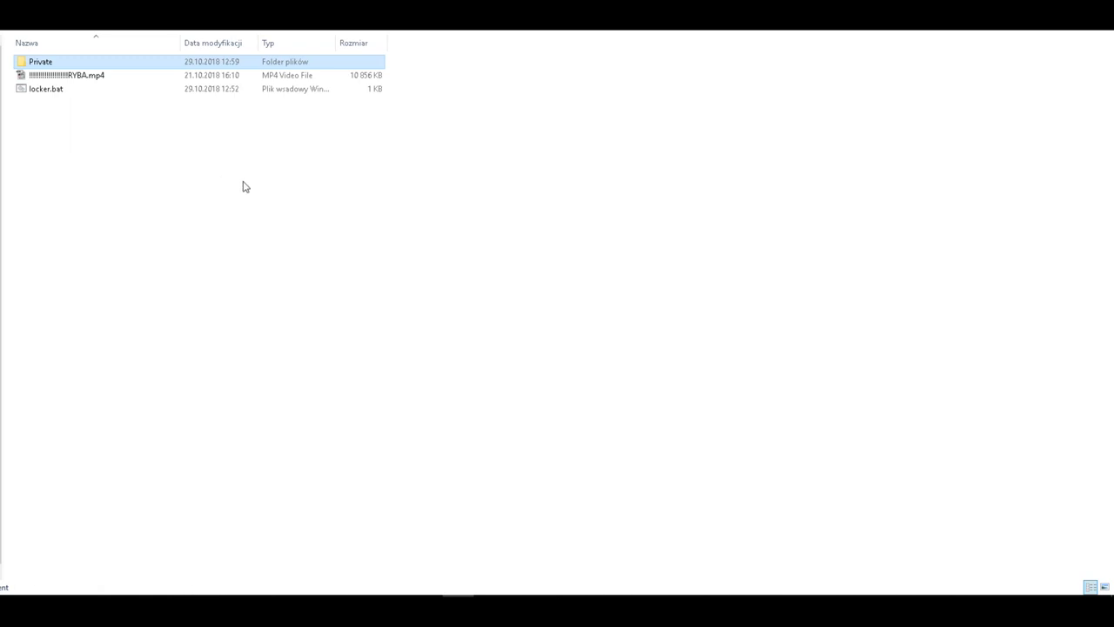
# Lock the Private folder again by running locker.bat and confirming with y
pyautogui.click(49, 97)
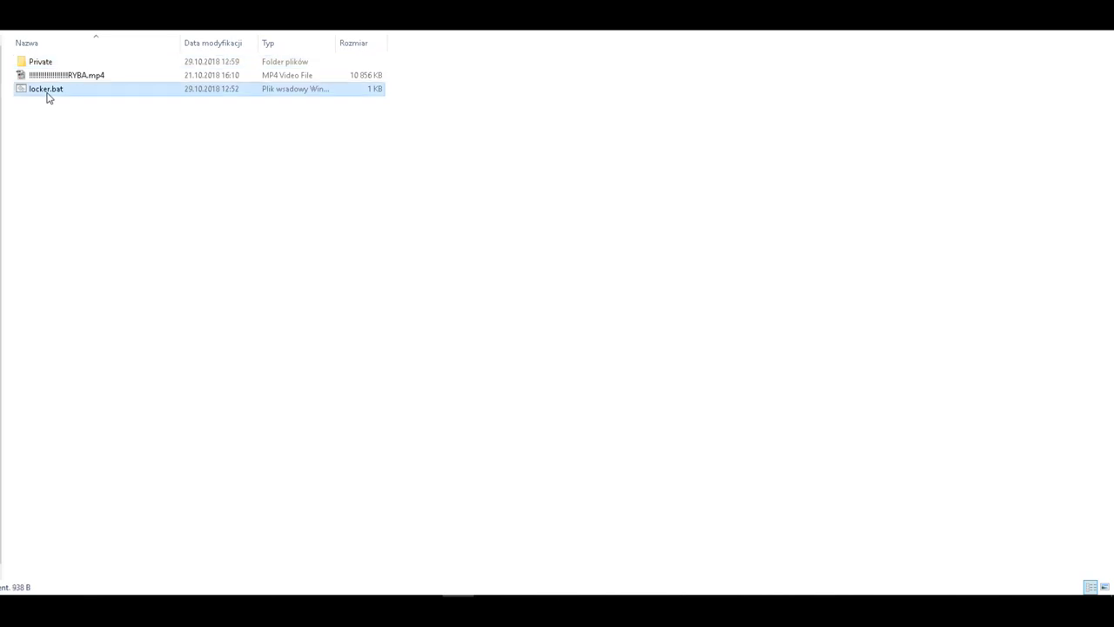
pyautogui.doubleClick(48, 96)
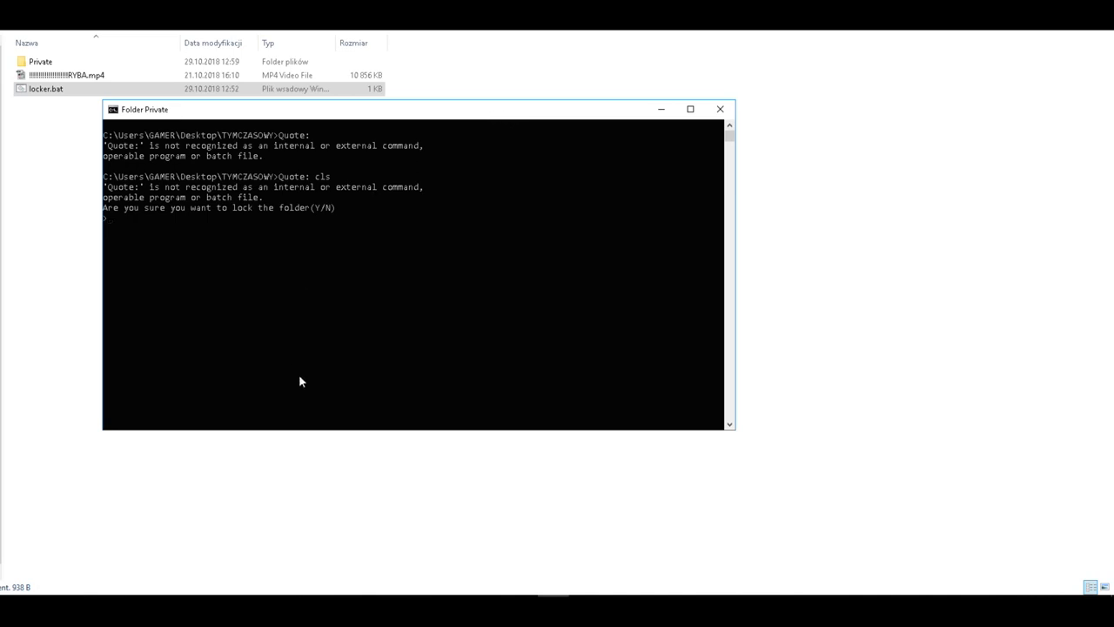
pyautogui.write('yy')
pyautogui.press('Return')
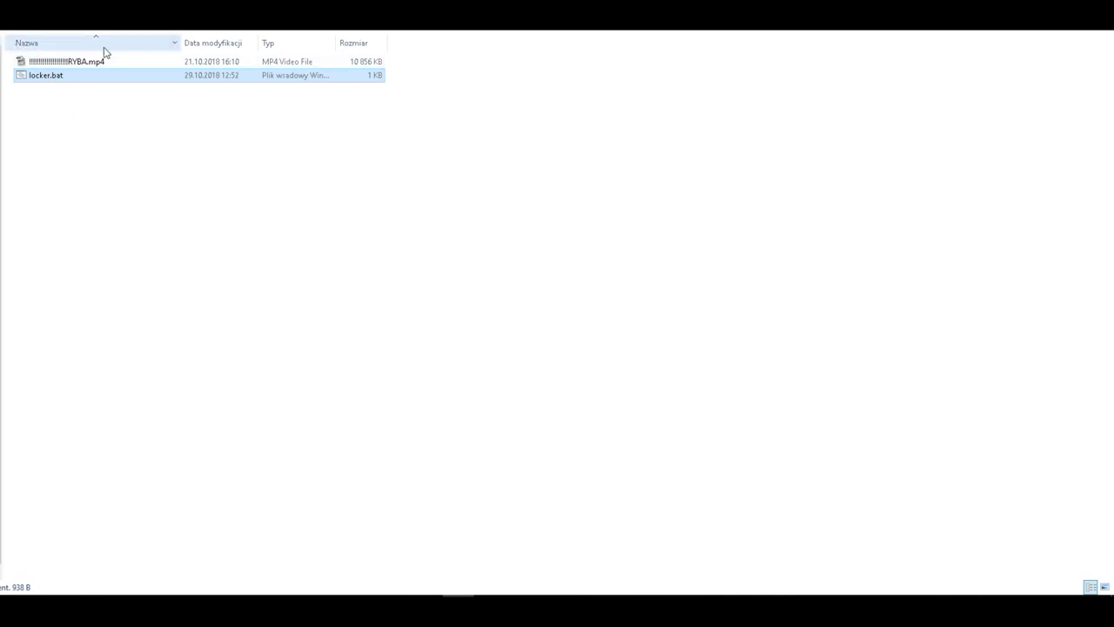
# Delete the RYBA.mp4 copy that lies outside the locked folder, beside locker.bat
pyautogui.rightClick(59, 63)
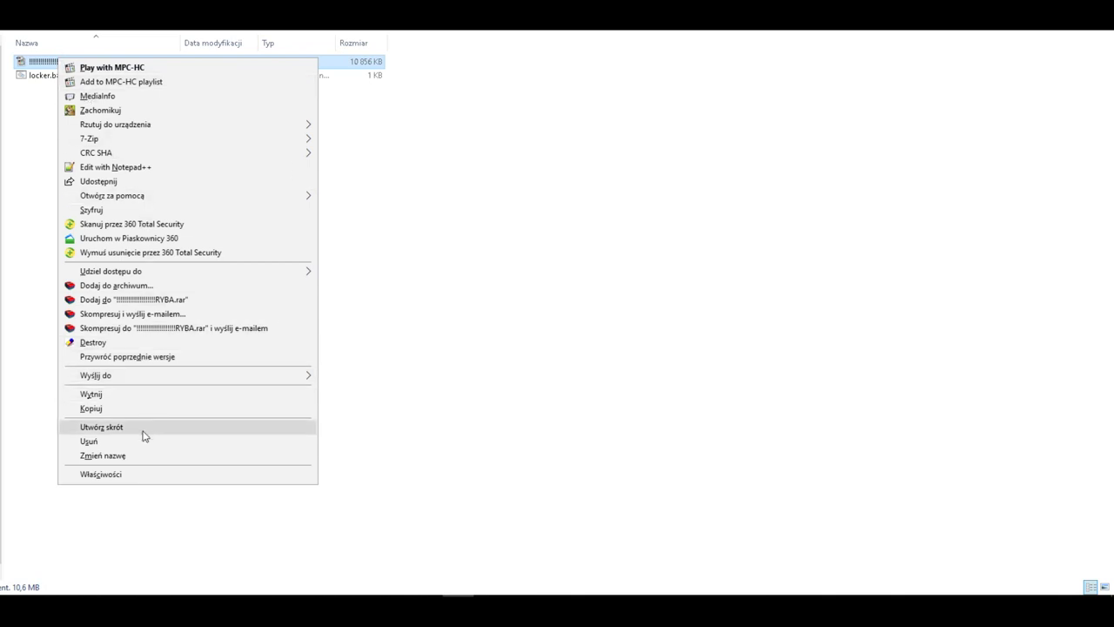
pyautogui.click(142, 441)
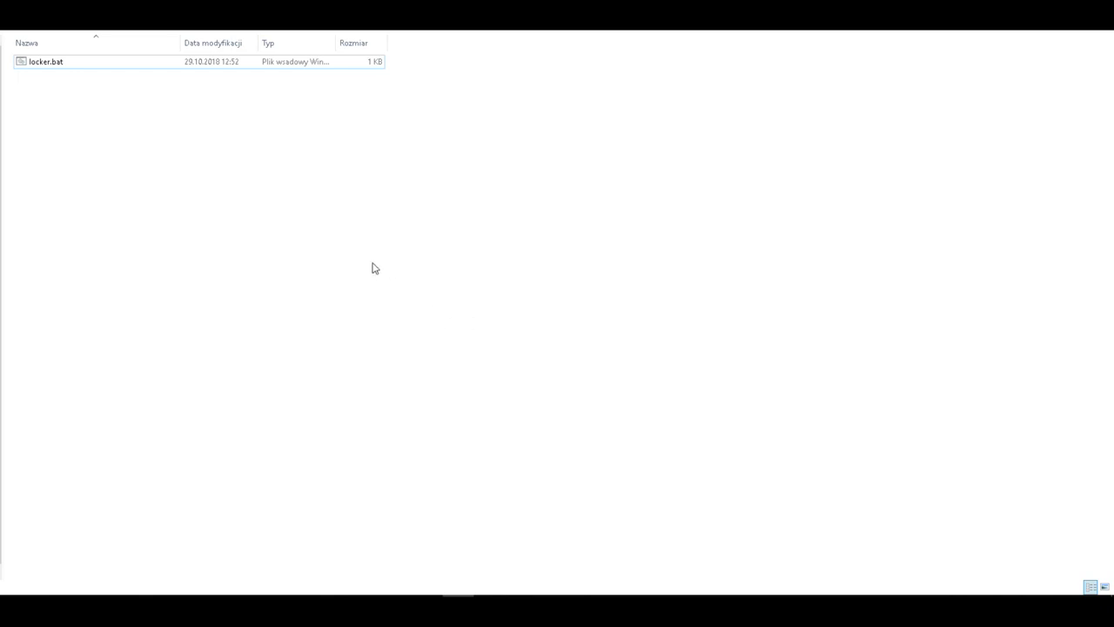
# Run locker.bat and enter the folder password to unlock the hidden Private folder
pyautogui.click(62, 68)
pyautogui.doubleClick(62, 68)
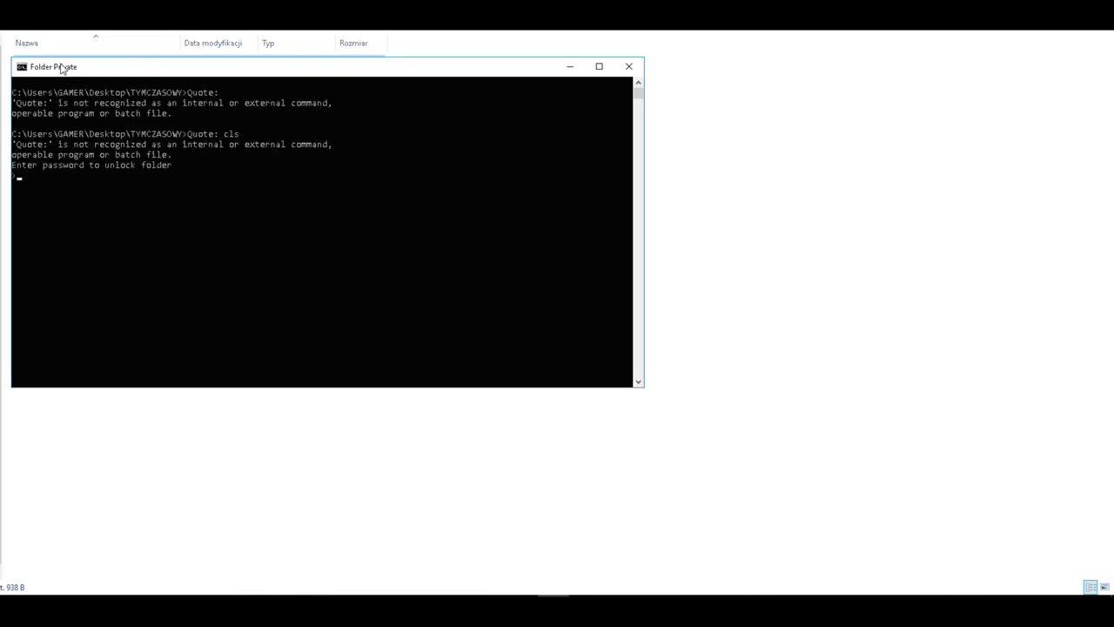
pyautogui.write('password')
pyautogui.press('Return')
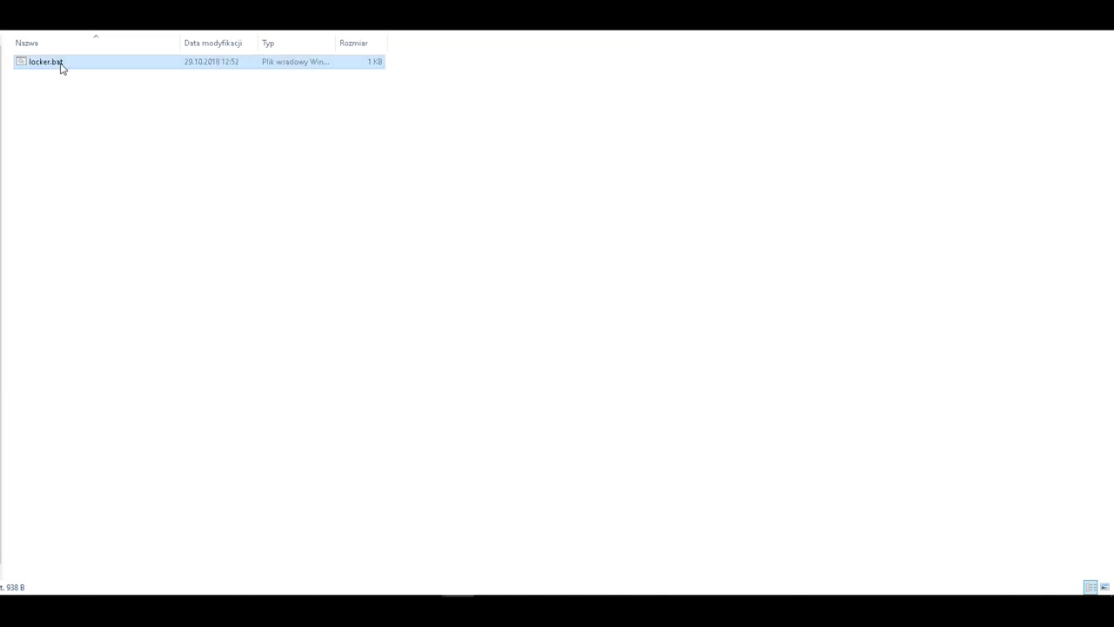